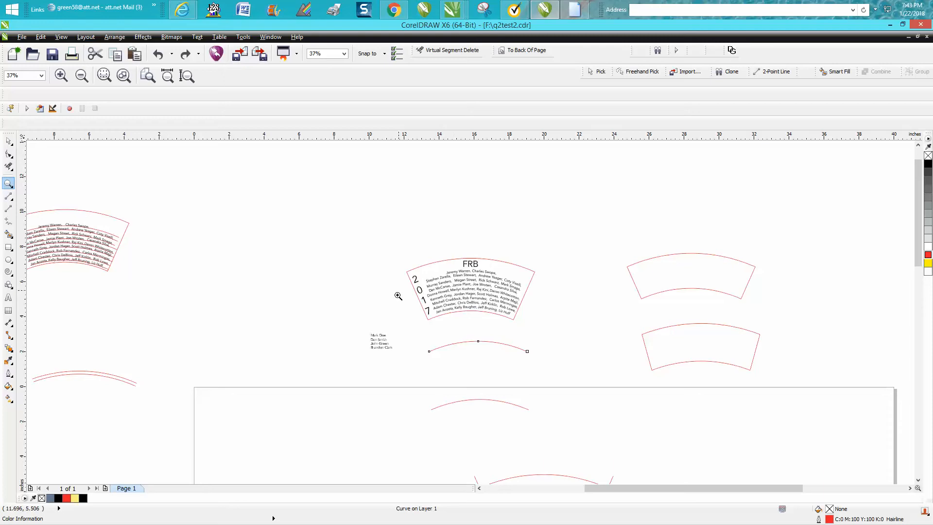
Step: Smart-fill the area enclosed by the two circles and the two angled lines to create a wedge-shaped plate
left_click(9, 141)
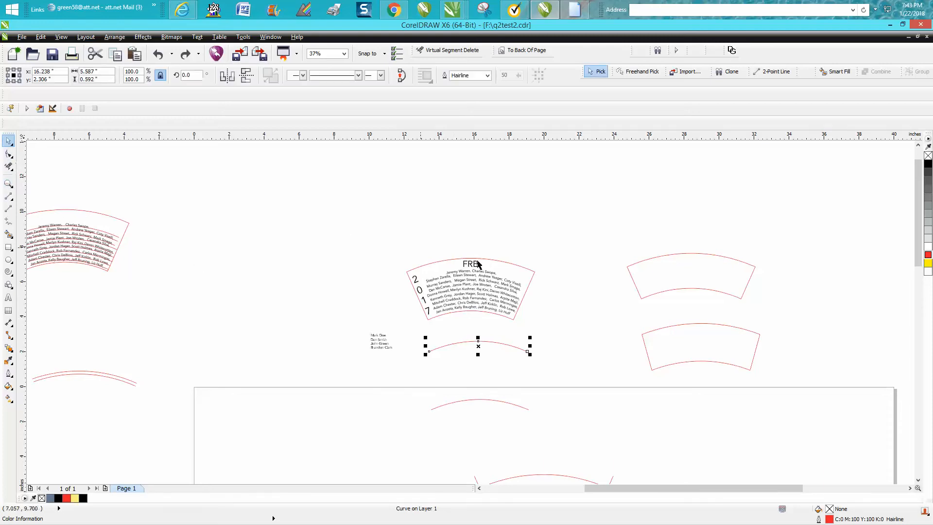
scroll(603, 321, "down", 2)
left_click_drag(917, 270, 918, 296)
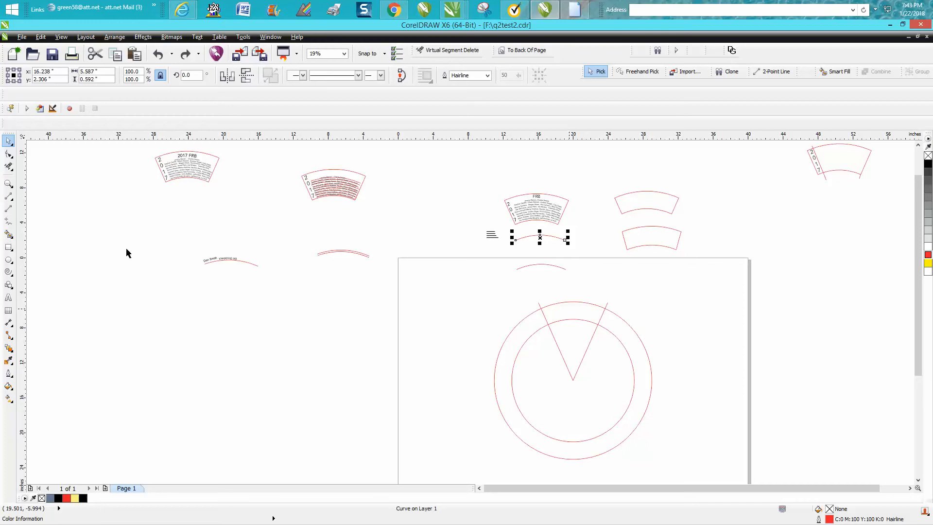
left_click(8, 234)
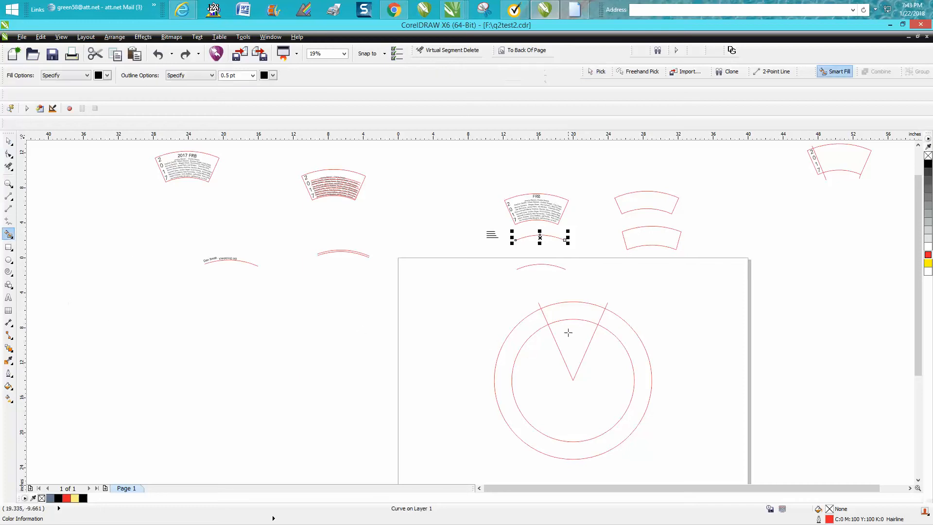
left_click(574, 312)
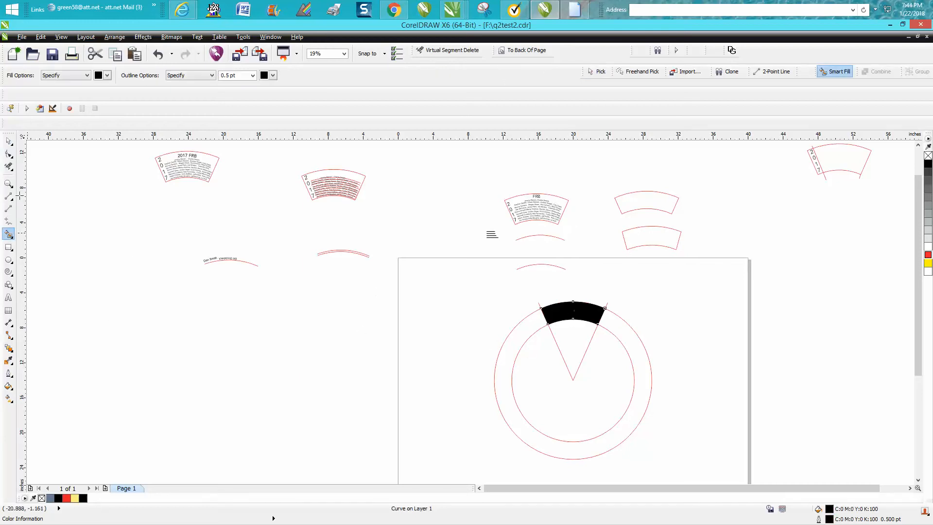
Step: Move the filled plate above the page beside the name list, remove its fill and give it a red outline
left_click(8, 141)
left_click_drag(566, 312, 500, 296)
left_click(928, 155)
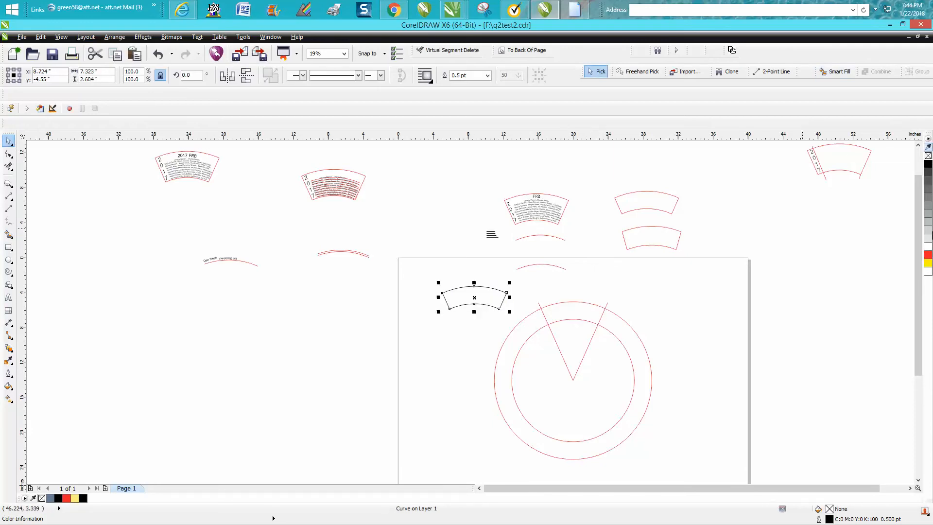
right_click(928, 254)
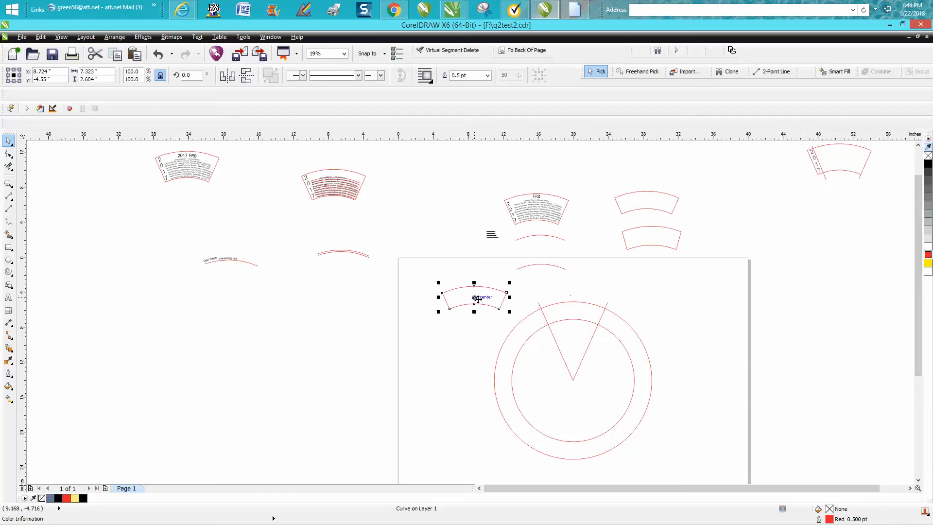
left_click_drag(474, 298, 443, 224)
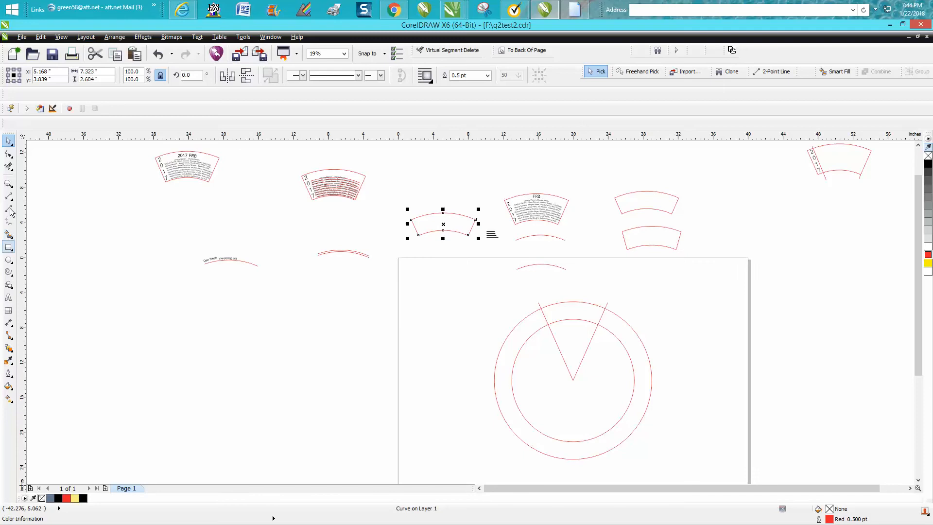
Step: Trim the inner circle down to the arc between the two angled lines with Virtual Segment Delete
left_click(10, 166)
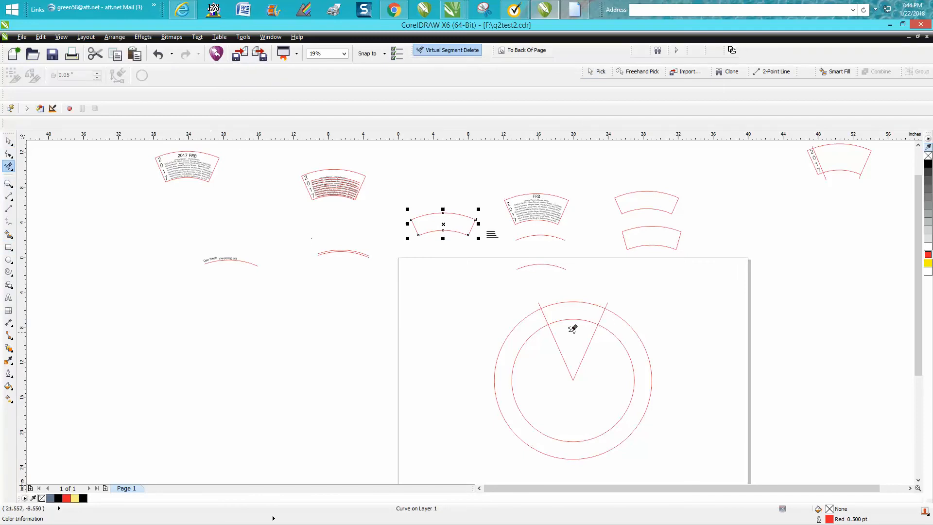
left_click(536, 329)
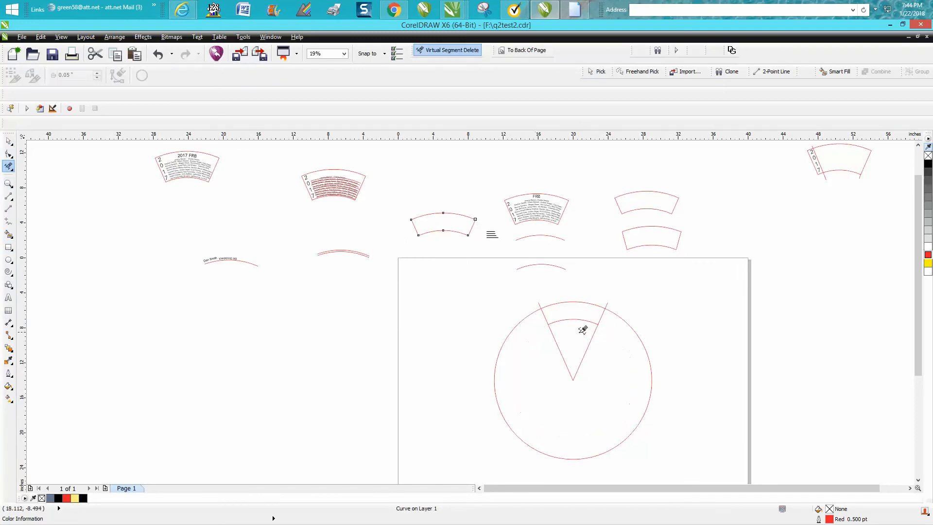
Step: Clear the two older arcs and move the trimmed arc beneath the FRB name plate
left_click(9, 141)
left_click(572, 321)
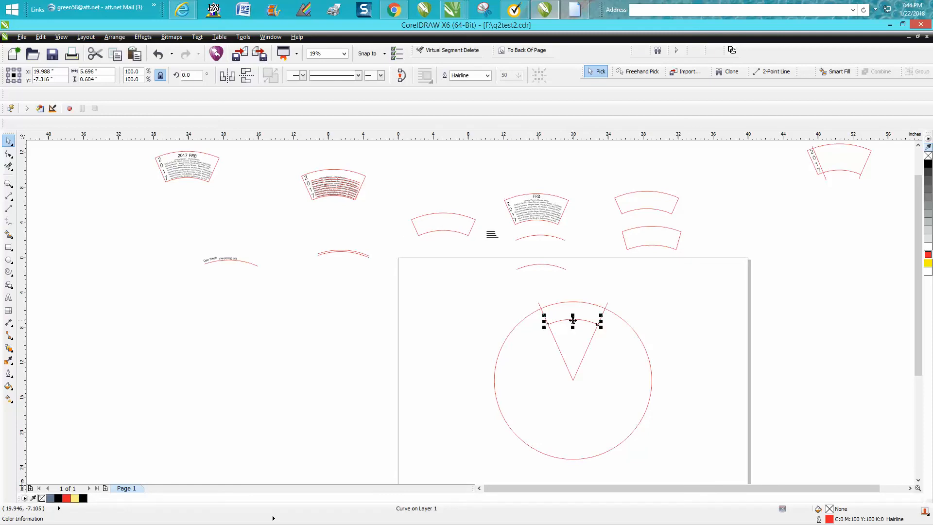
left_click_drag(573, 319, 471, 271)
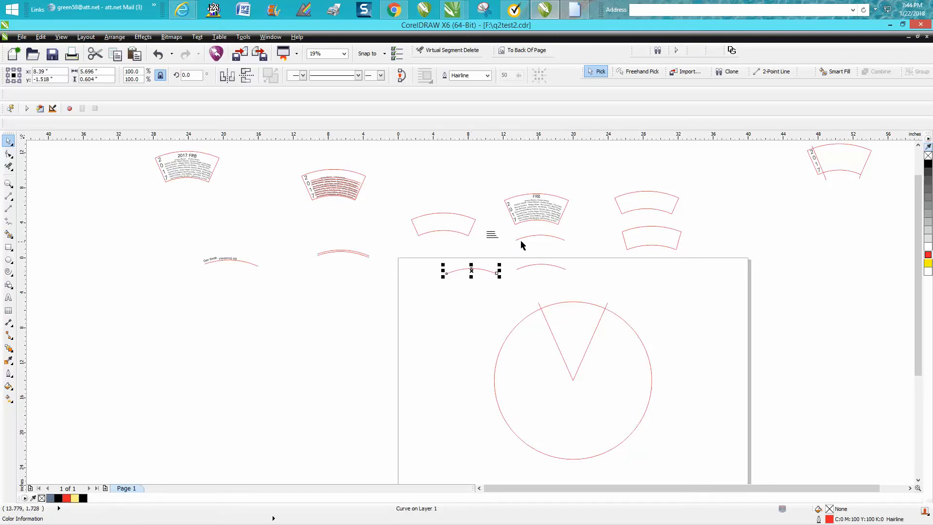
left_click(557, 256)
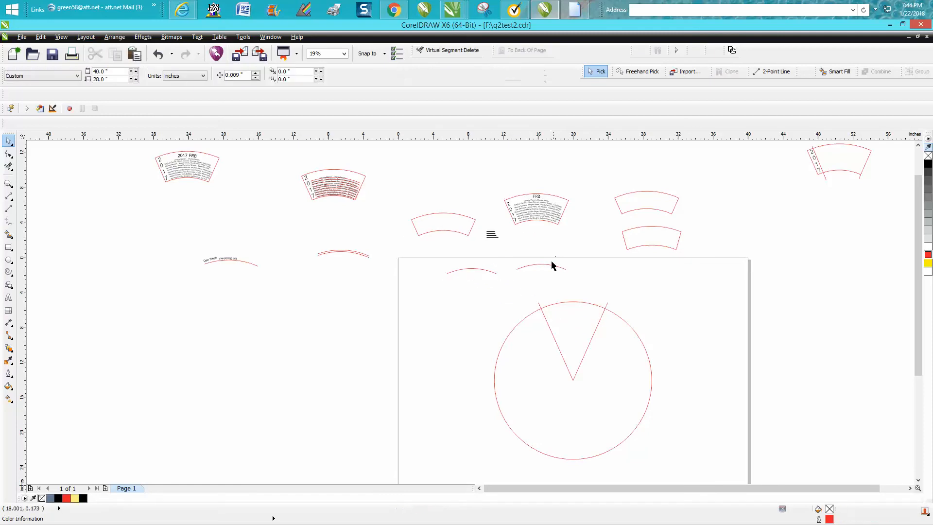
left_click_drag(483, 271, 545, 244)
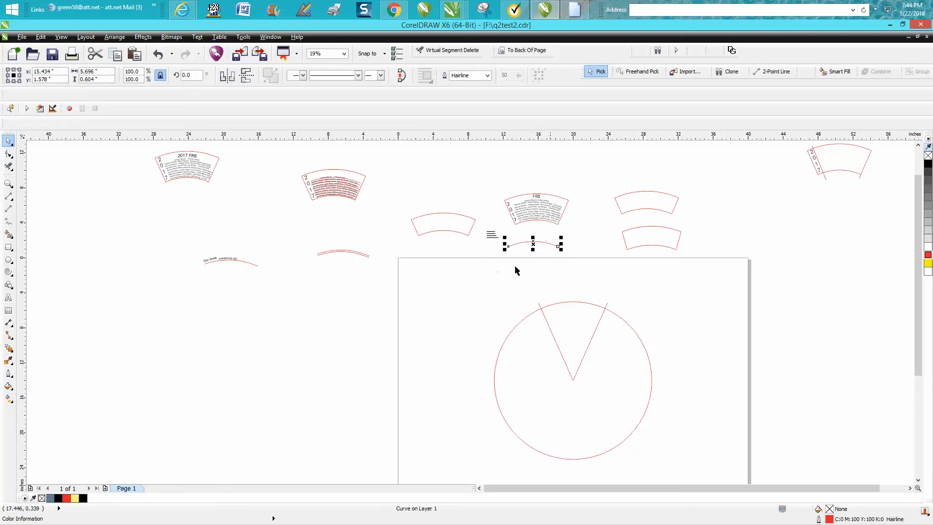
Step: Move the first name from the list to just above the arc's midpoint
left_click(11, 185)
left_click_drag(485, 194, 639, 290)
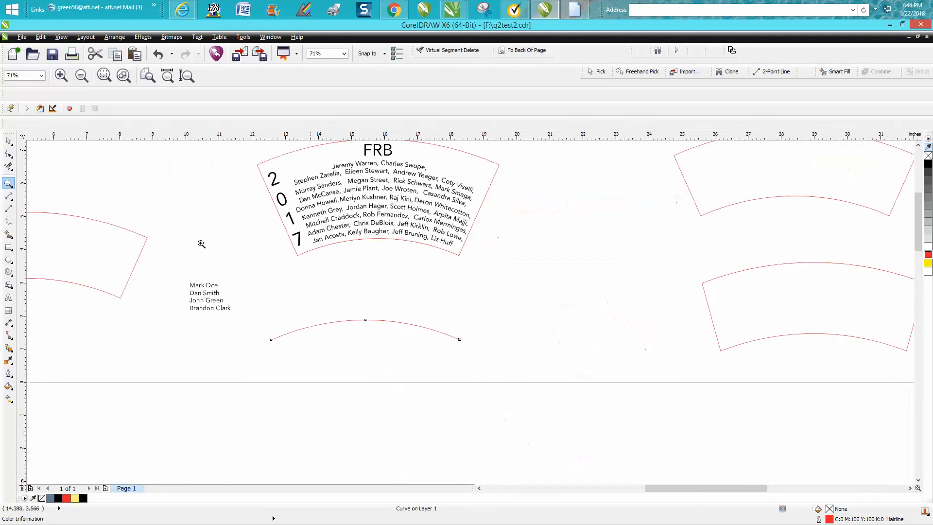
left_click(9, 141)
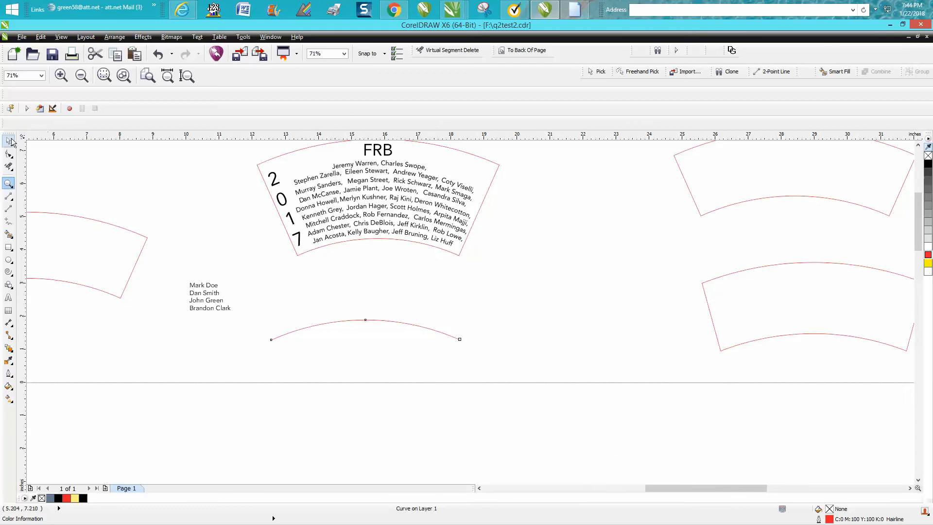
left_click(213, 284)
left_click_drag(203, 286, 349, 307)
left_click_drag(348, 241, 349, 243)
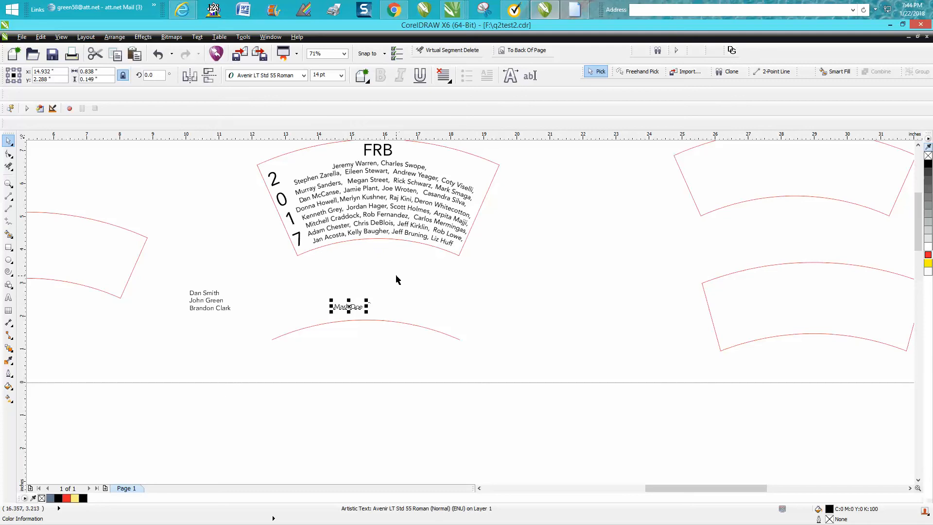
Step: Fit the separated name to the arc and mirror it horizontally and vertically so it reads upright along the curve
left_click(396, 279)
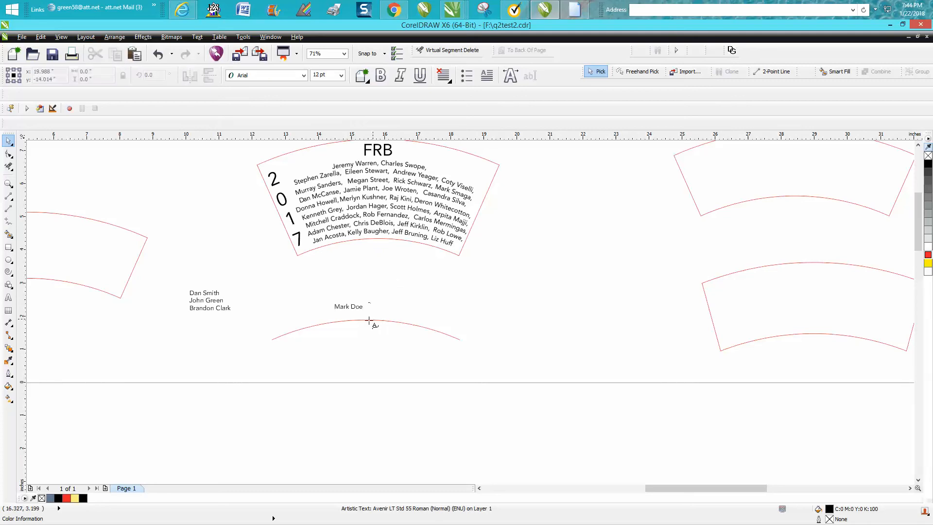
left_click(306, 328)
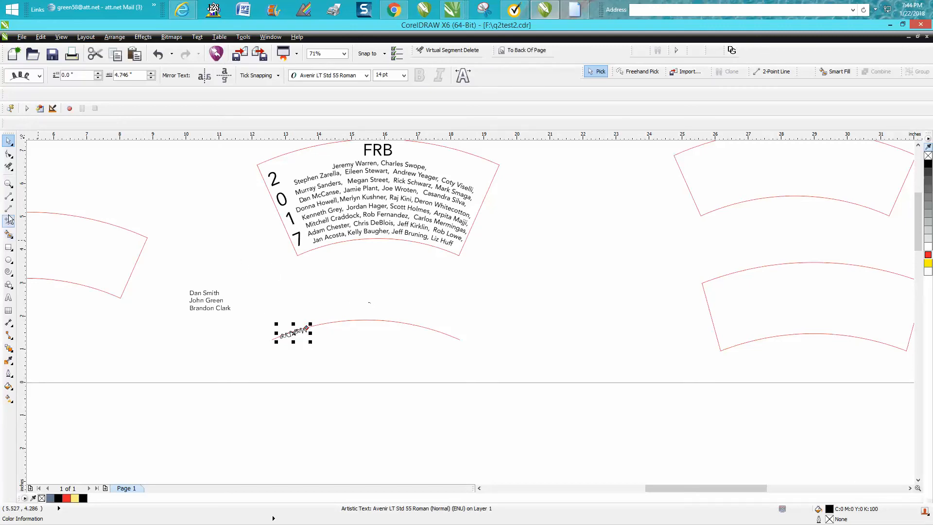
left_click(8, 186)
left_click_drag(246, 298, 397, 386)
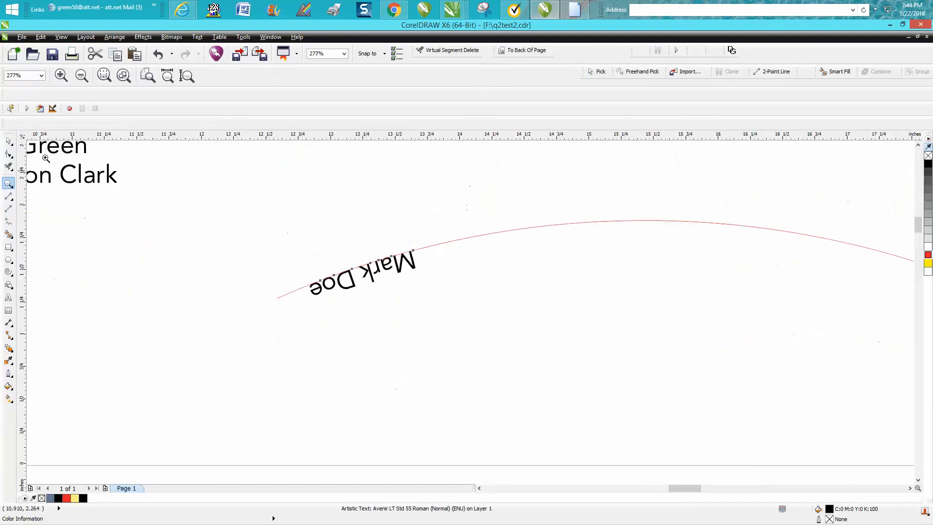
left_click(13, 141)
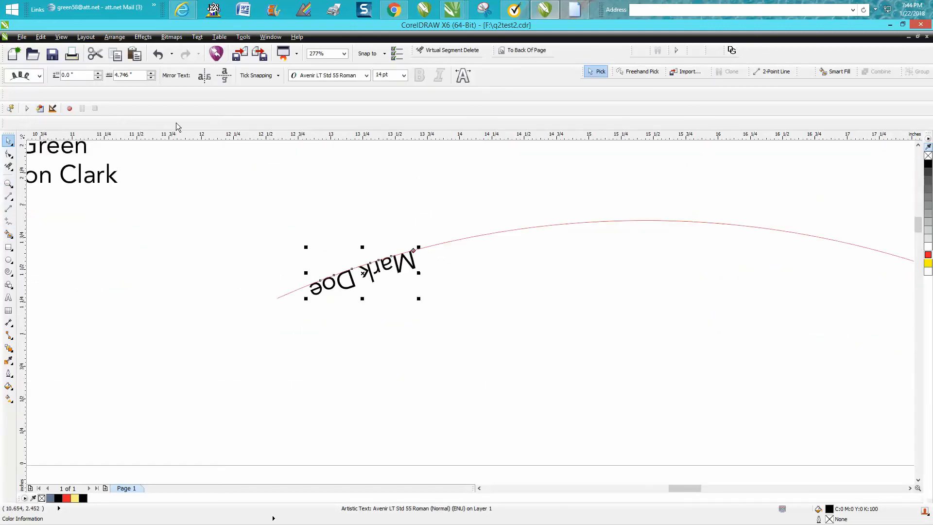
left_click(223, 77)
left_click(226, 76)
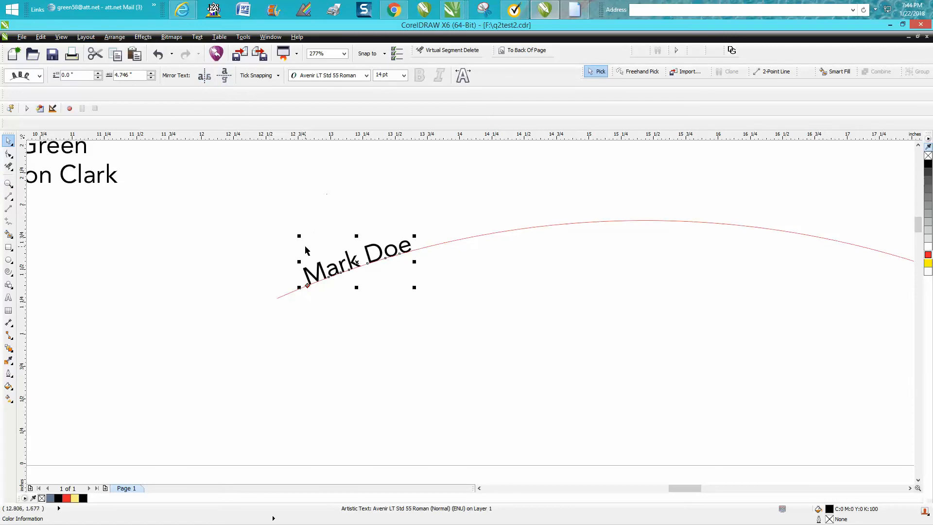
scroll(306, 246, "down", 4)
scroll(374, 276, "down", 2)
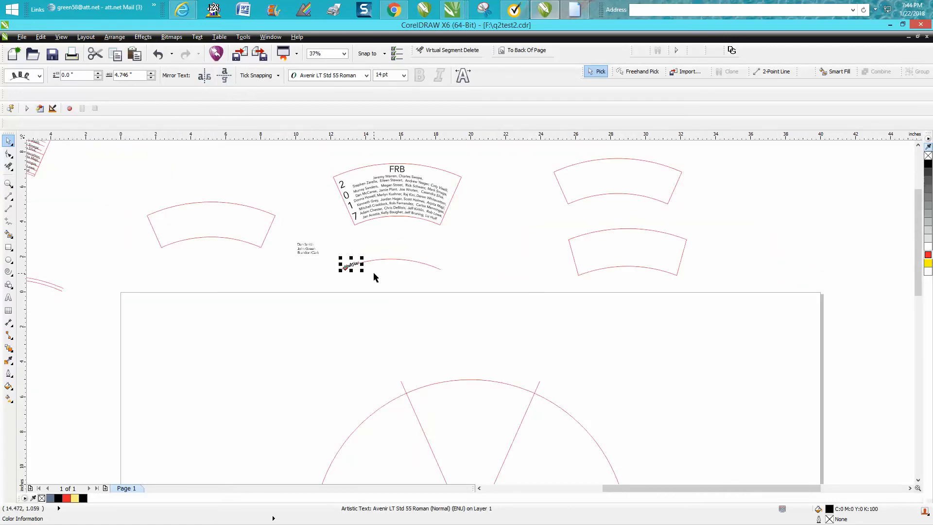
Step: Undo the mirroring, the fit to path and the name's move back to the plain arc
left_click(159, 54)
left_click(159, 54)
left_click(158, 55)
left_click(159, 55)
left_click(160, 56)
Step: Draw a straight two-point line between the arc's ends and select its end nodes
left_click(399, 259)
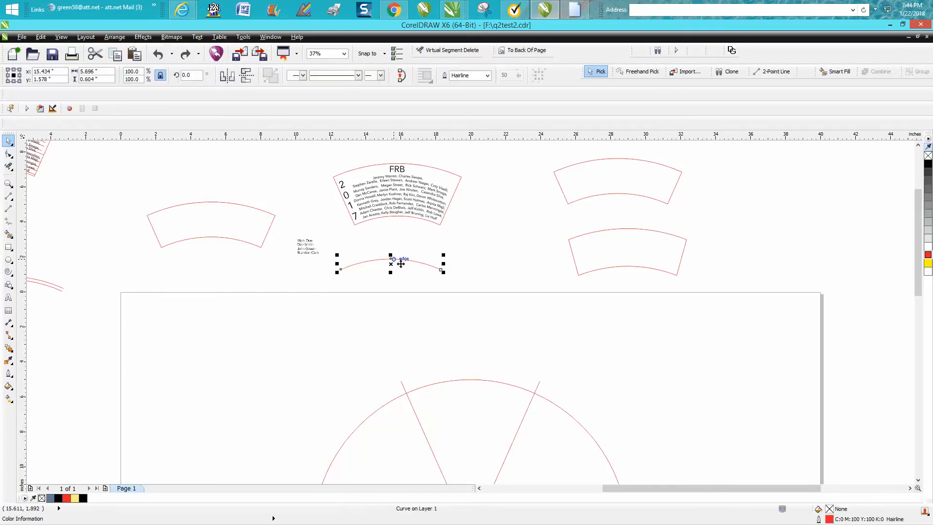
left_click(8, 184)
left_click_drag(318, 234, 535, 308)
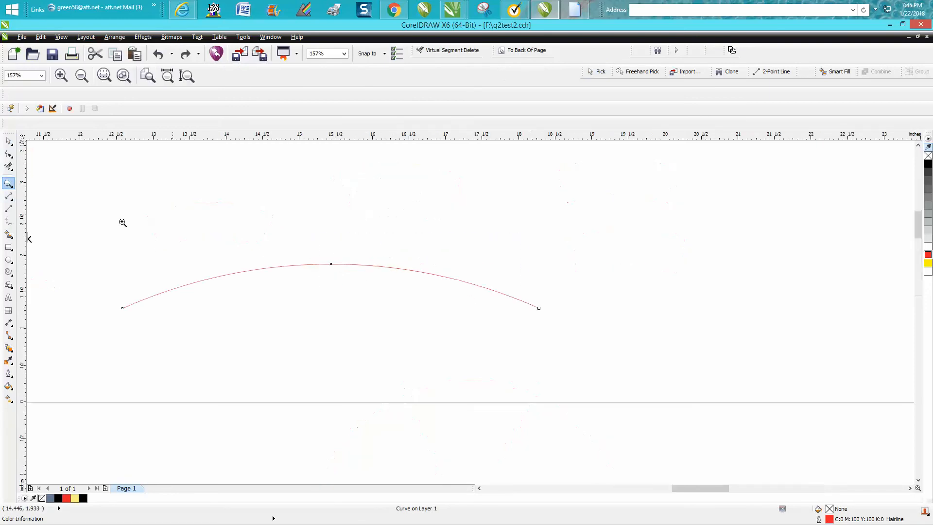
left_click(8, 209)
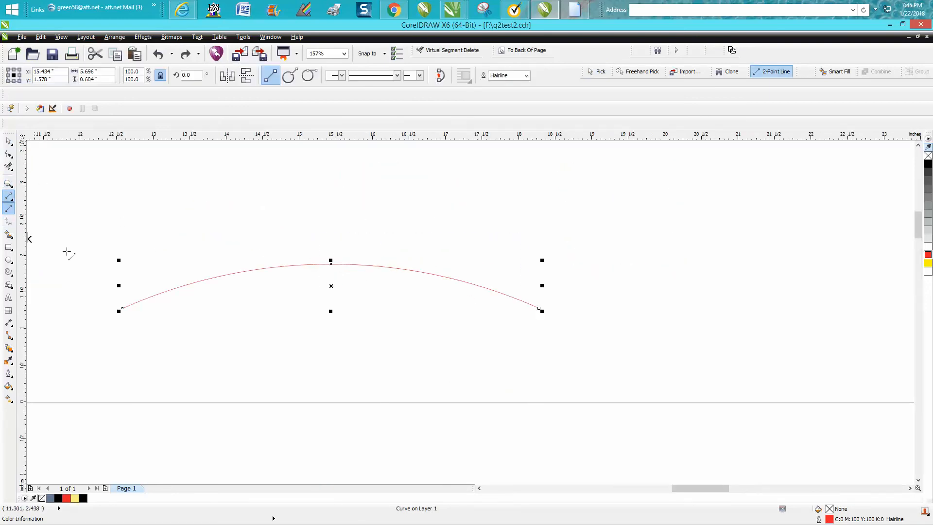
left_click_drag(123, 308, 538, 308)
left_click(8, 153)
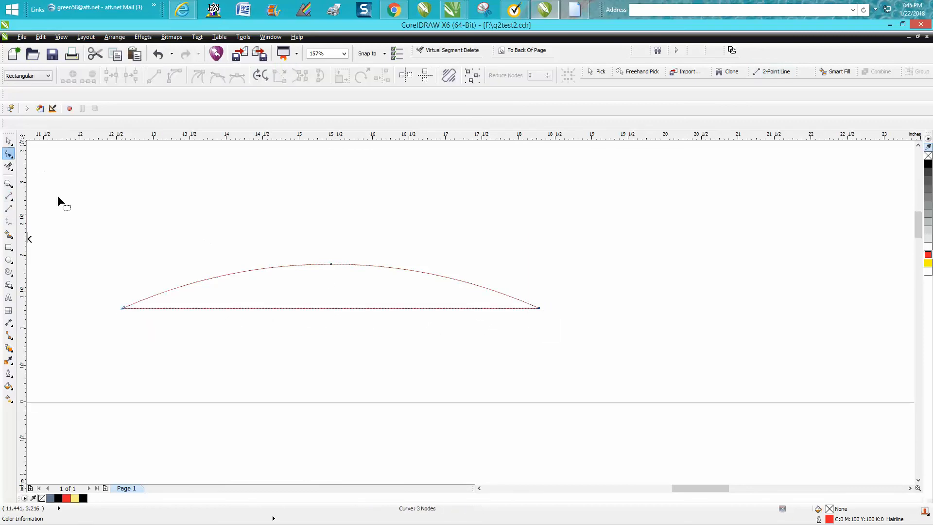
left_click_drag(104, 291, 546, 331)
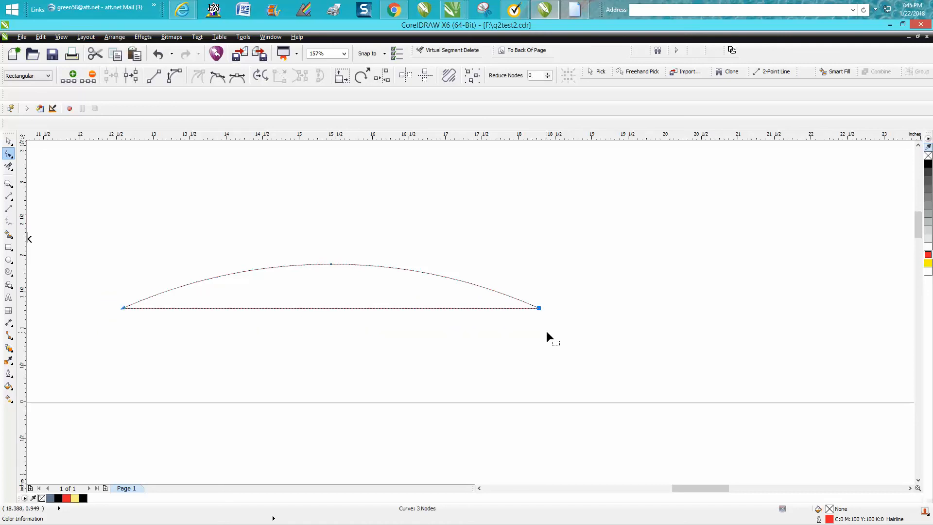
left_click(9, 141)
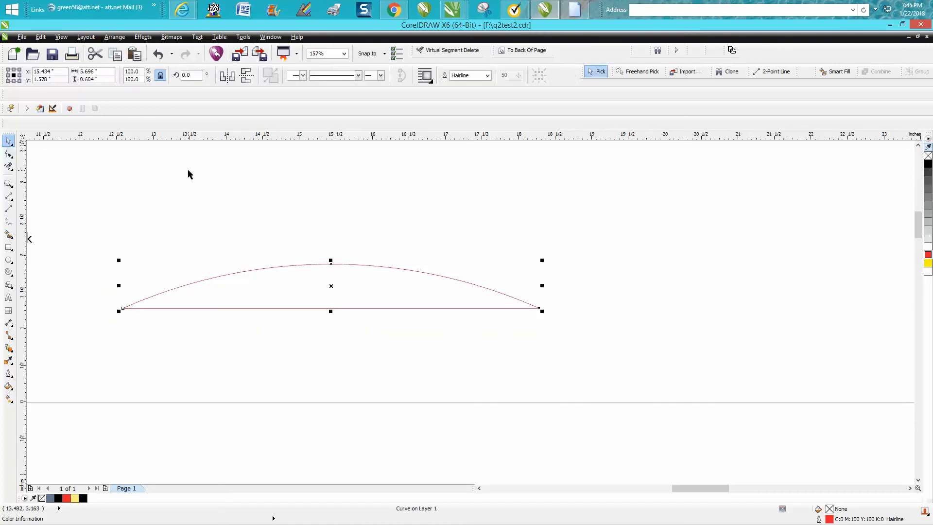
Step: Set the nudge distance to .25 inches with nothing selected
key("Escape")
double_click(242, 75)
type(".25")
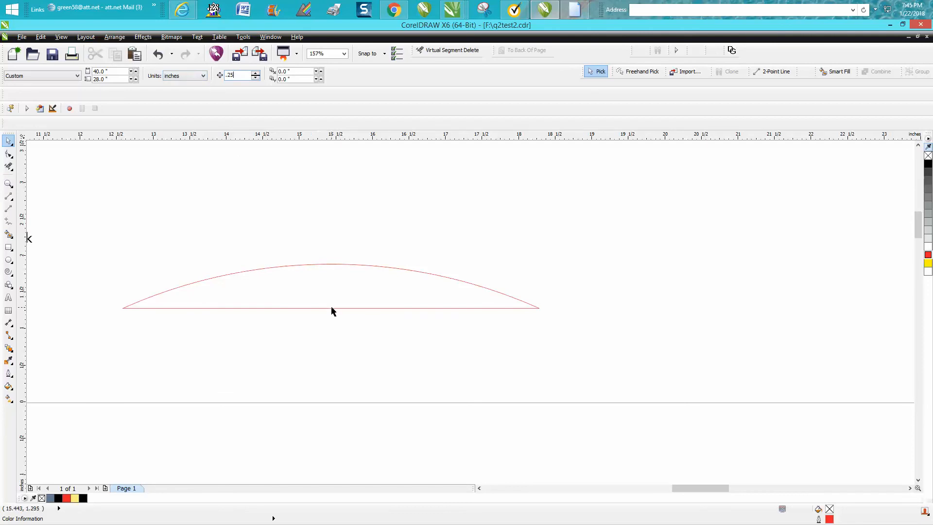
Step: Undo the straight line attached to the arc and lock the arc in place
left_click(332, 307)
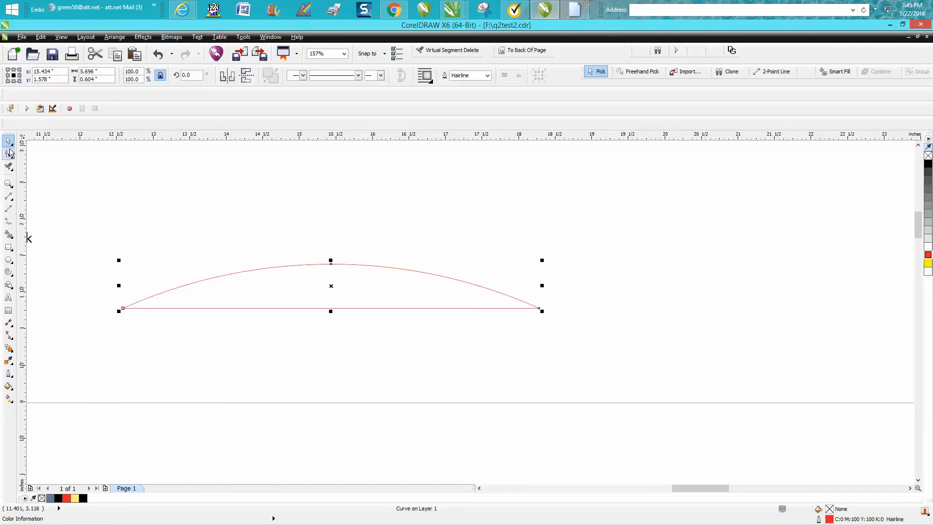
left_click(161, 55)
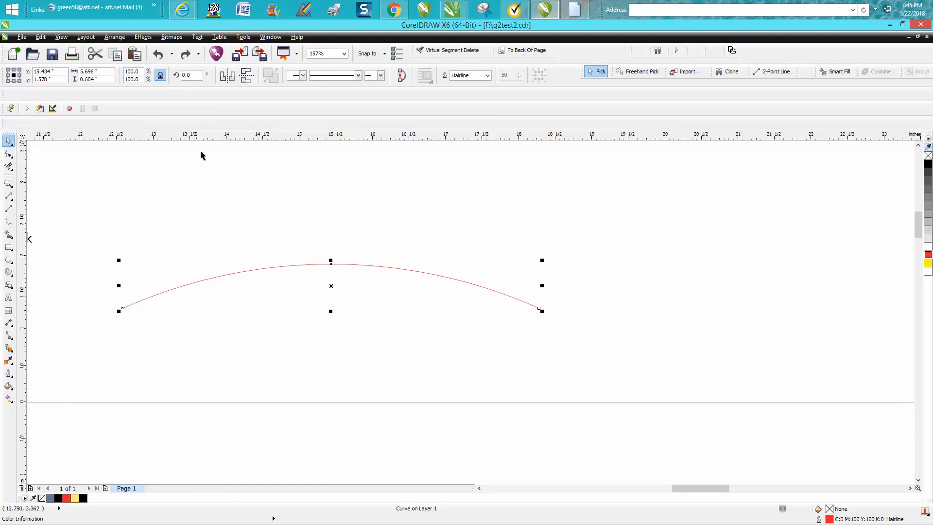
left_click(116, 41)
left_click(132, 160)
Step: Draw a separate two-point line between the locked arc's ends and convert it to a curve
left_click(9, 197)
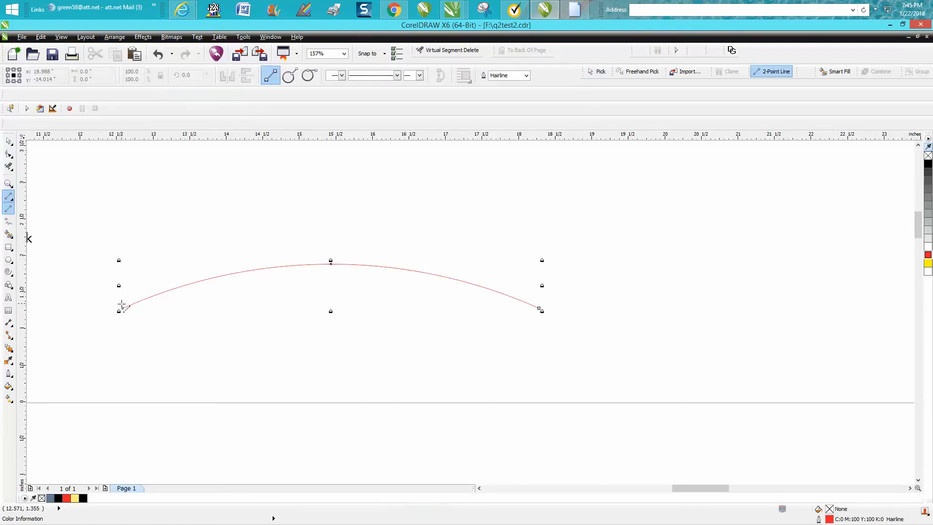
left_click_drag(123, 308, 539, 308)
left_click(9, 154)
left_click_drag(102, 282, 600, 343)
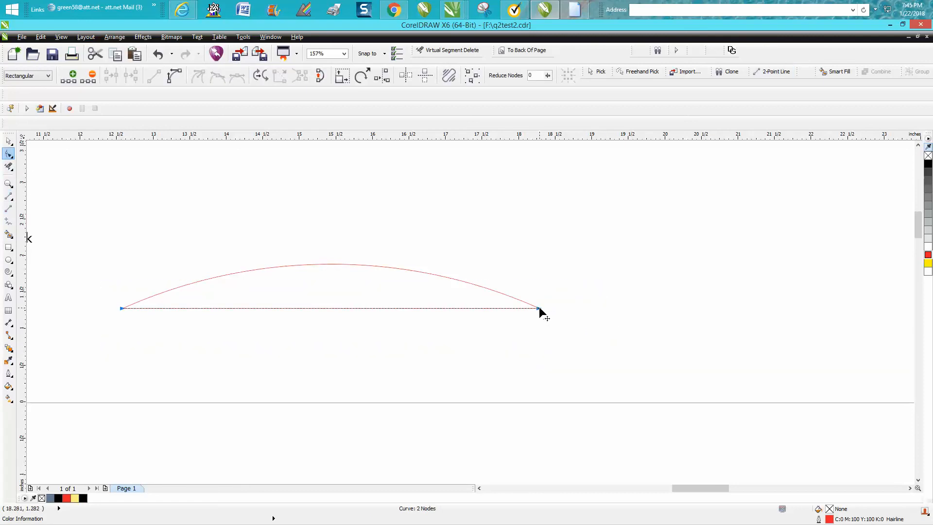
right_click(540, 308)
left_click(566, 349)
Step: Bend the middle of the converted line upward to match the locked arc, undoing the excess bend
left_click_drag(331, 307, 330, 266)
left_click(331, 263)
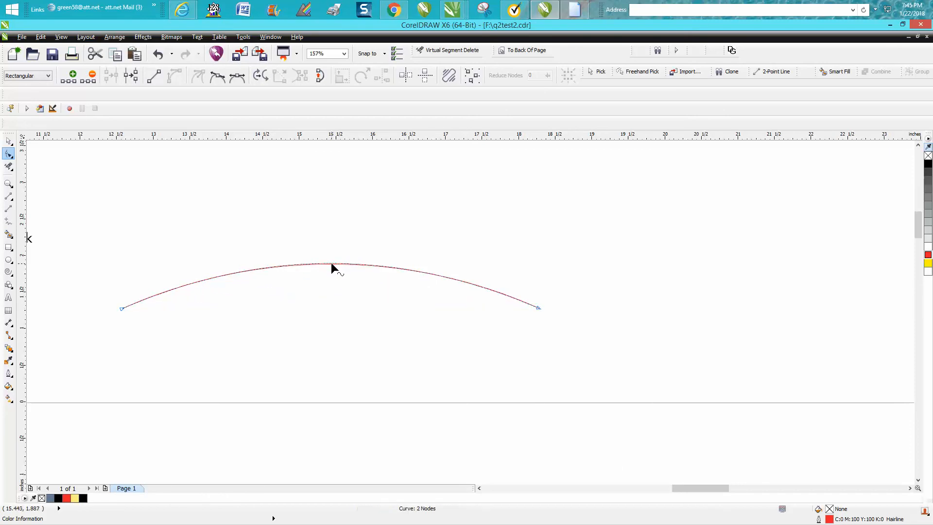
left_click(332, 264)
left_click(331, 263)
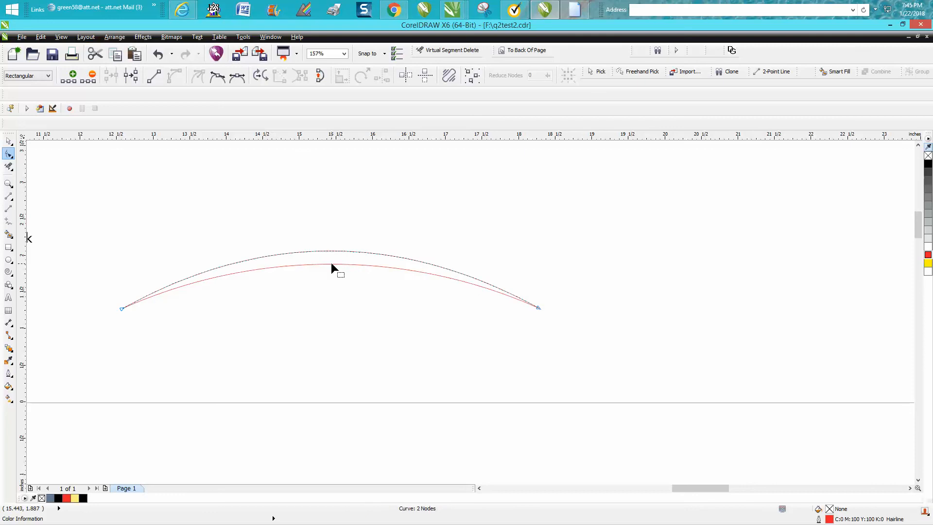
left_click(158, 54)
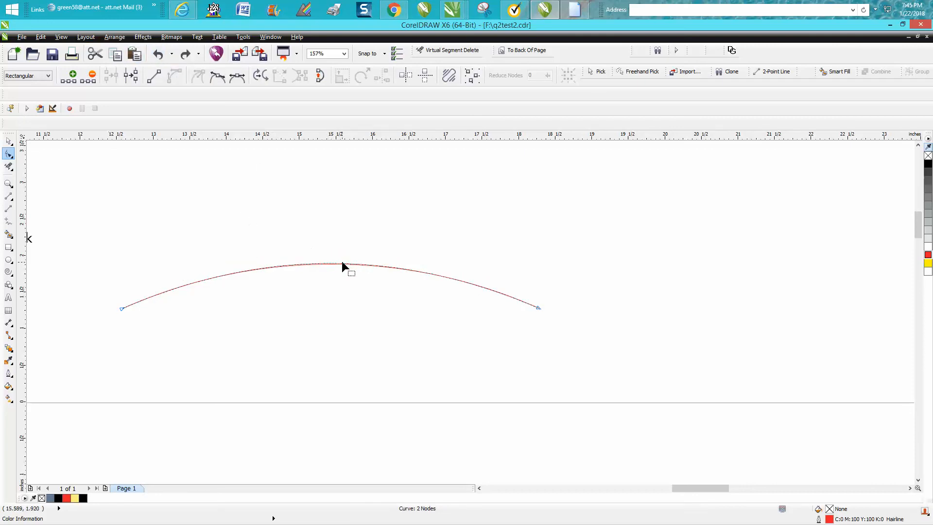
Step: Nudge the new arc down off the locked arc and move it to about 1 inch above the locked arc
left_click(15, 141)
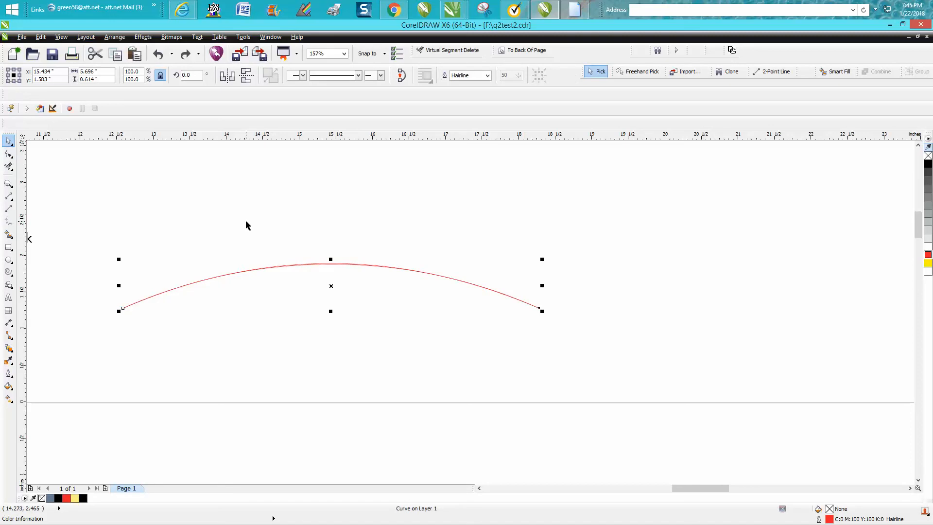
key("Down")
key("Down")
key("Down")
key("Down")
key("Down")
key("Down")
key("Down")
key("Down")
key("Down")
key("Down")
key("Down")
key("Down")
key("Down")
key("Down")
key("Down")
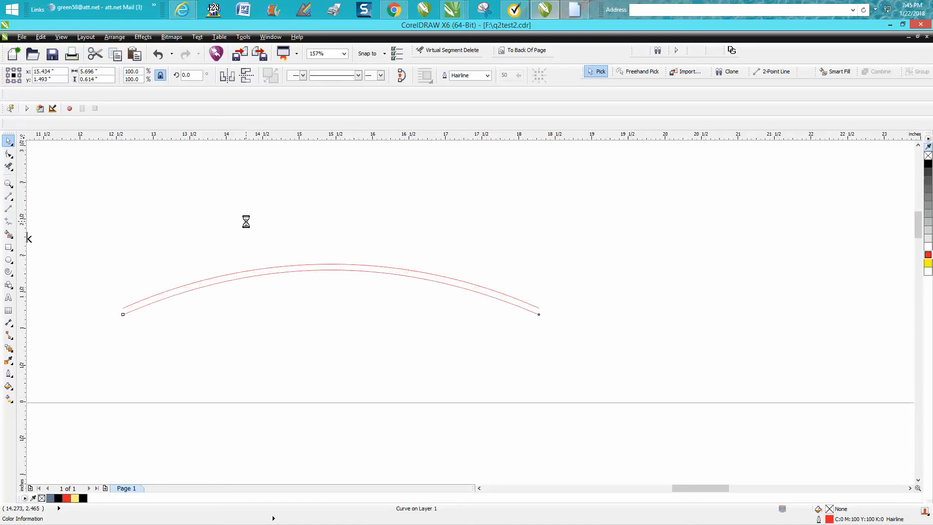
key("Down")
key("Down")
key("Down")
key("Down")
key("Down")
key("Down")
key("Down")
key("Down")
key("Down")
key("Down")
key("Down")
key("Down")
key("Down")
key("Down")
key("Down")
key("Down")
key("Down")
key("Down")
key("Down")
key("Down")
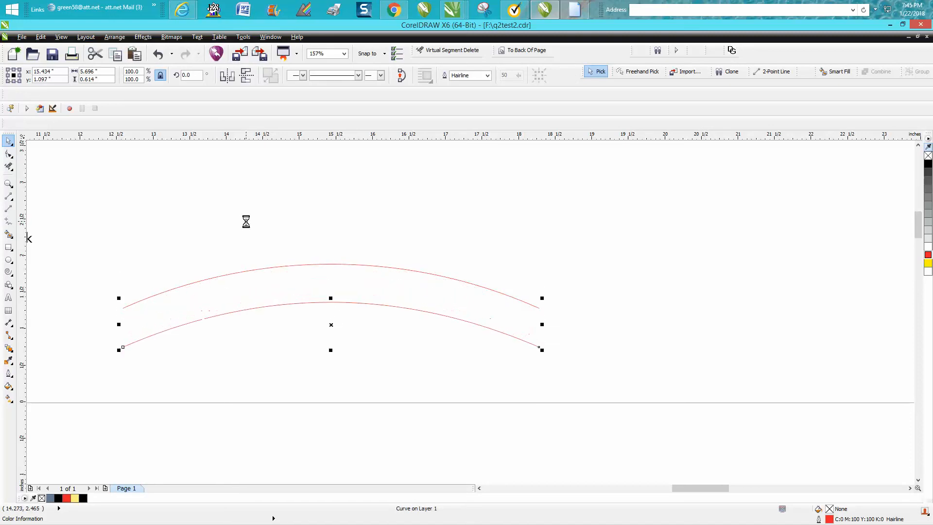
scroll(328, 293, "down", 2)
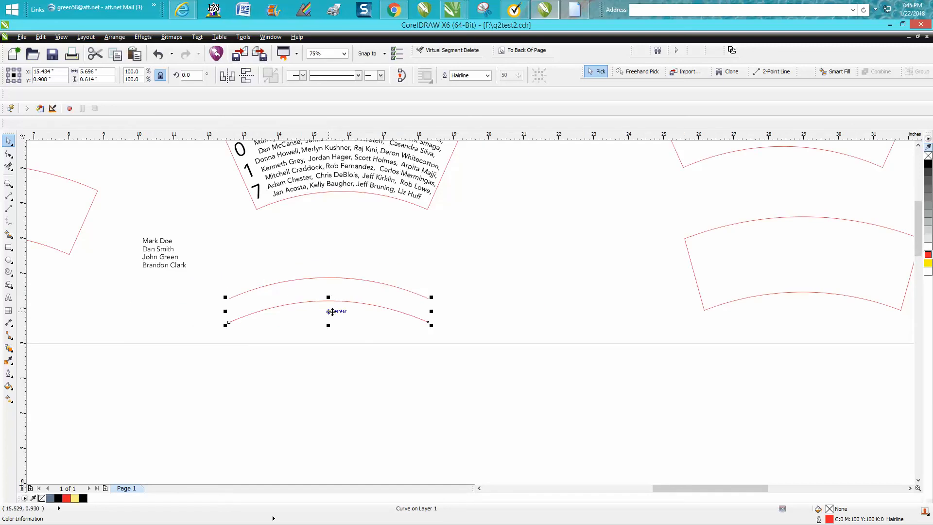
left_click_drag(324, 303, 323, 245)
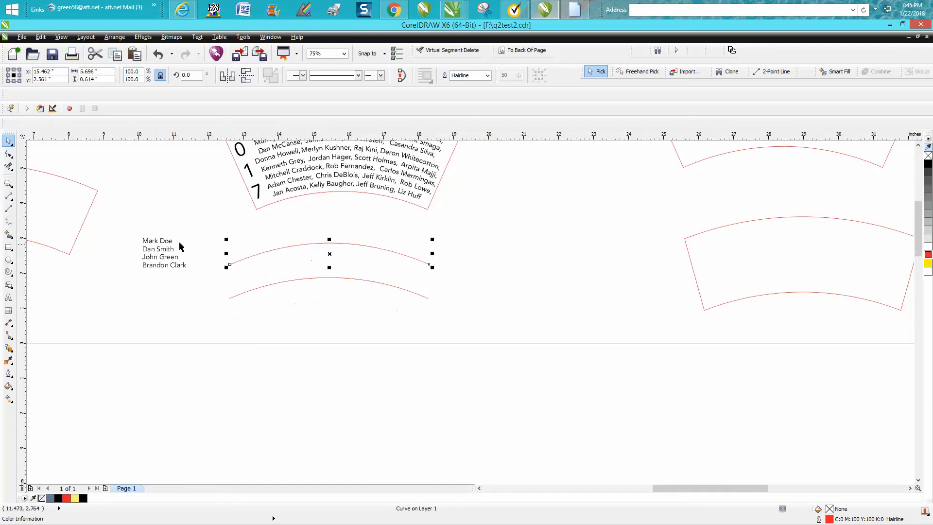
Step: Move the first name in the list above the upper arc and fit it to the start of that path
left_click(165, 240)
left_click_drag(165, 240, 311, 225)
key("alt+x")
key("t")
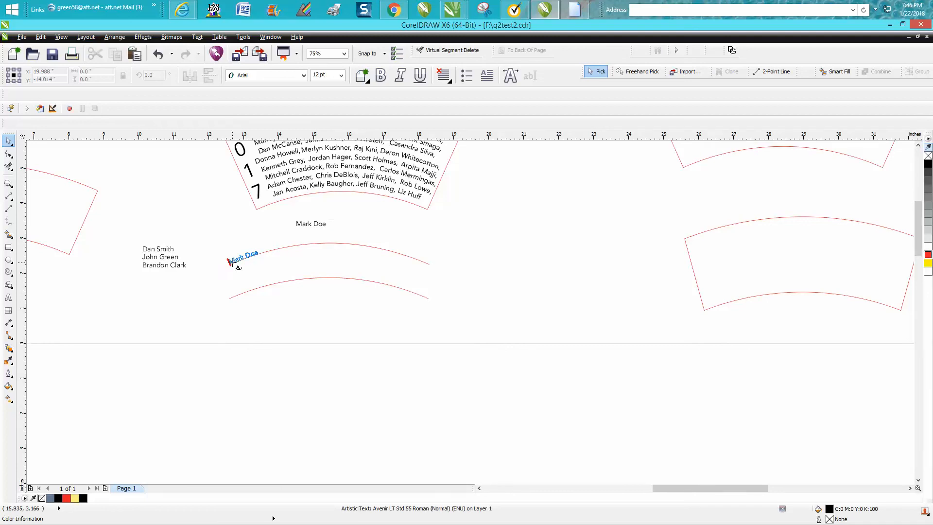
left_click(238, 265)
left_click(8, 183)
left_click_drag(206, 228, 425, 323)
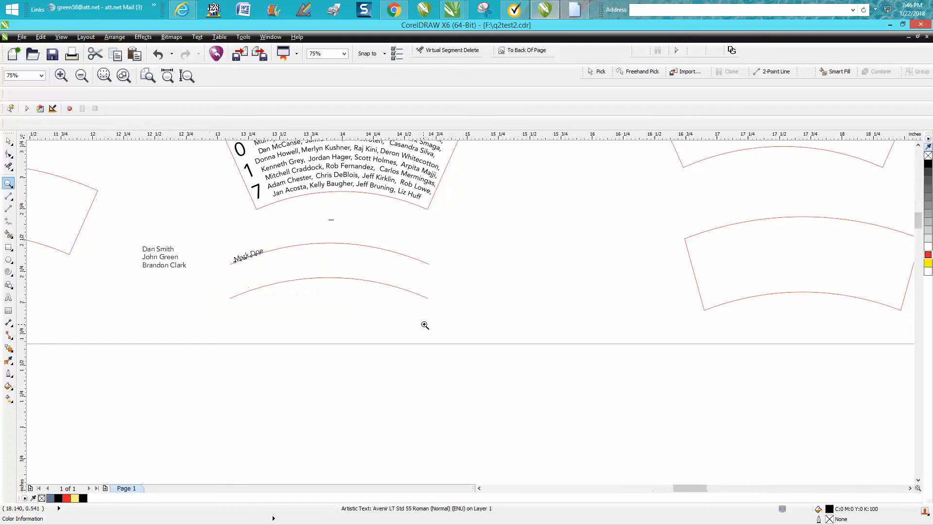
scroll(360, 308, "down", 4)
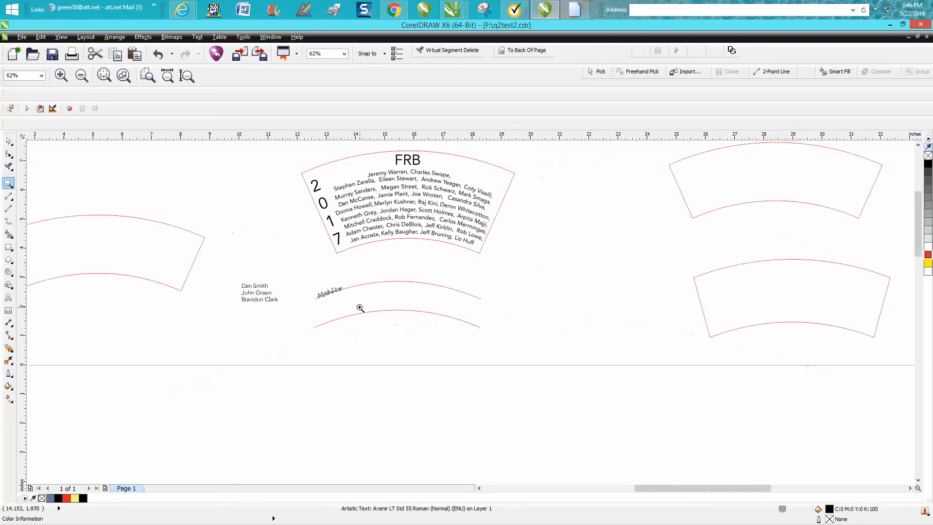
Step: Move the second listed name above the upper arc and fit it to the same path, beyond the first name
left_click(10, 141)
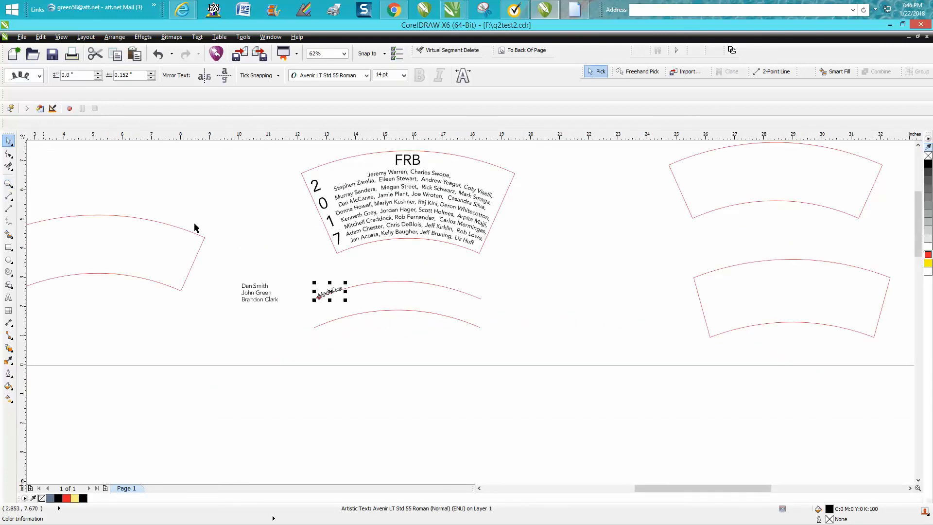
left_click(253, 287)
left_click_drag(253, 286, 369, 275)
key("alt+x")
key("t")
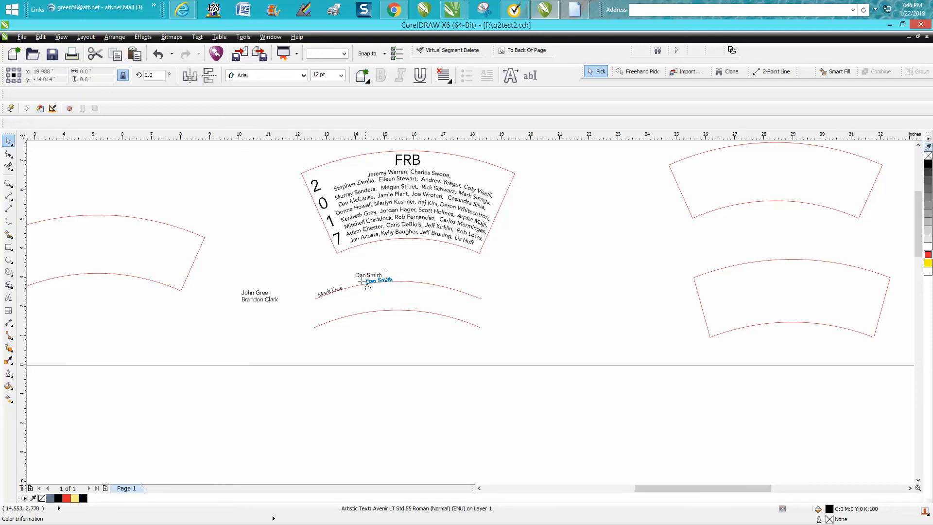
left_click(378, 285)
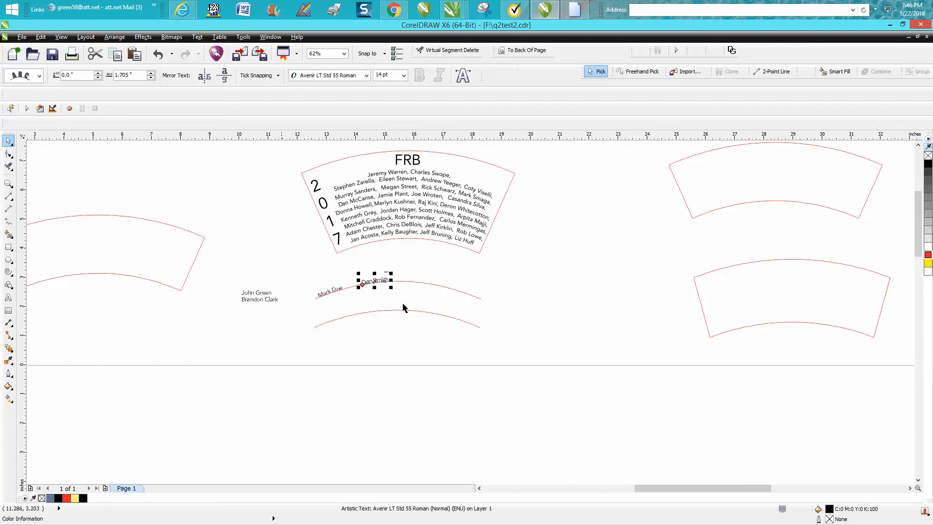
Step: Slide the second name back along the upper arc until it sits one word space after the first name
left_click(8, 184)
left_click_drag(303, 257, 488, 347)
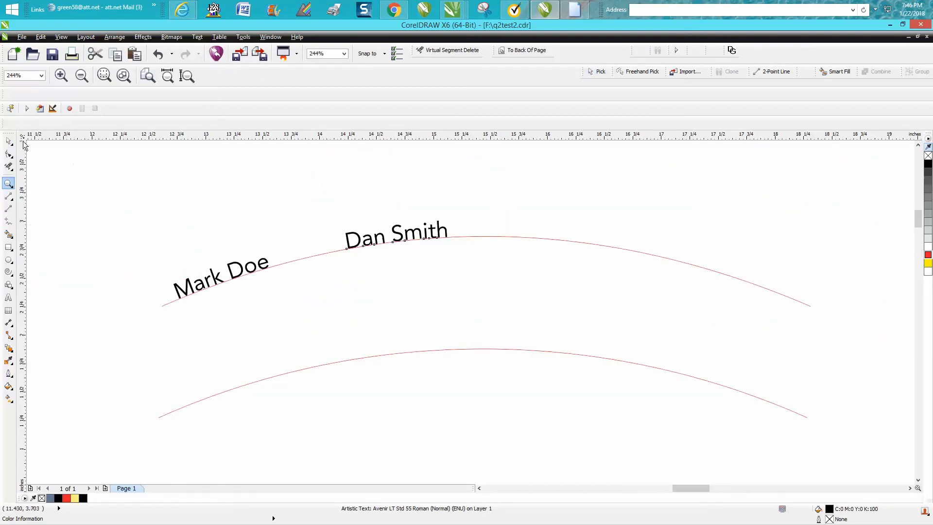
left_click(9, 141)
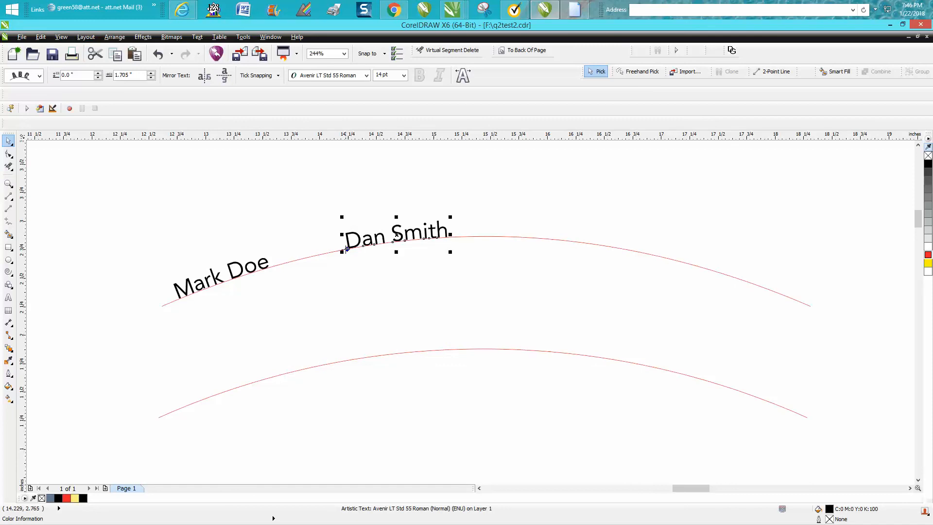
left_click_drag(341, 249, 273, 264)
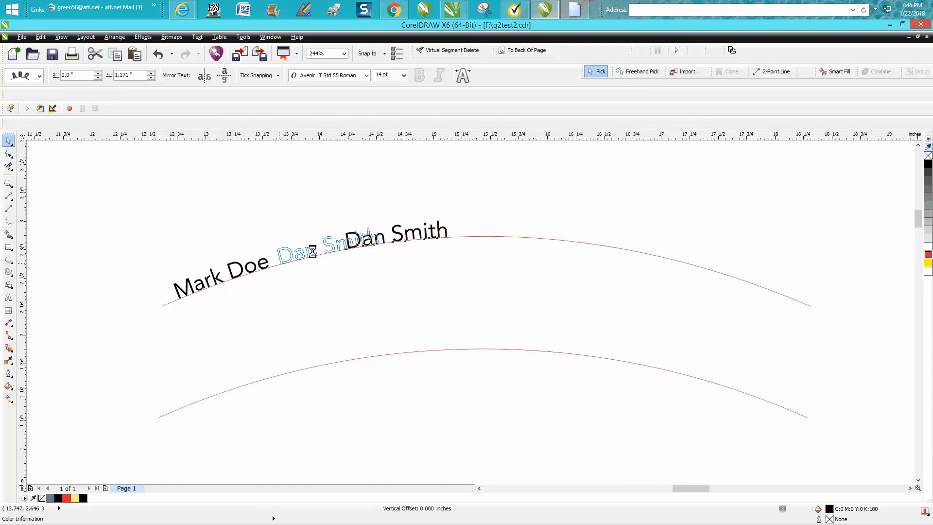
left_click(343, 271)
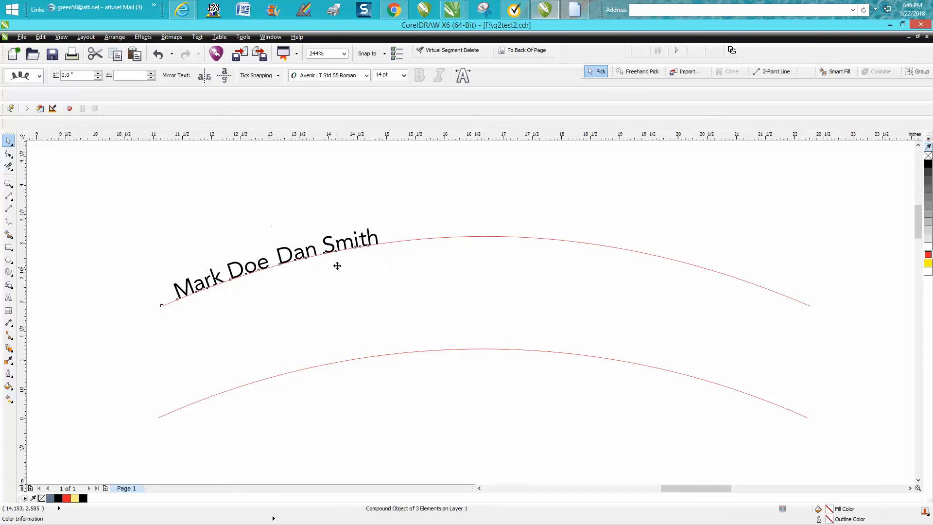
Step: Move the third listed name between the two arcs and fit it to the lower, locked arc near its start
scroll(339, 268, "down", 5)
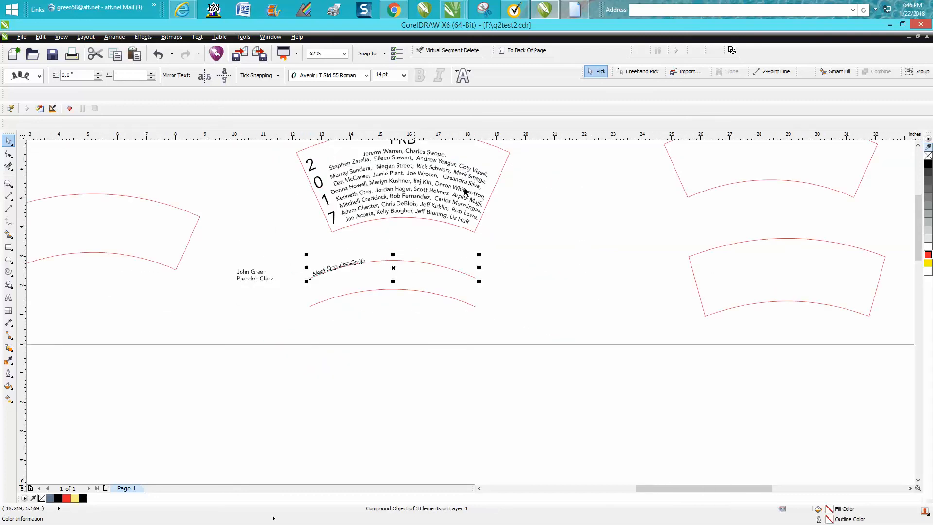
left_click_drag(267, 273, 381, 283)
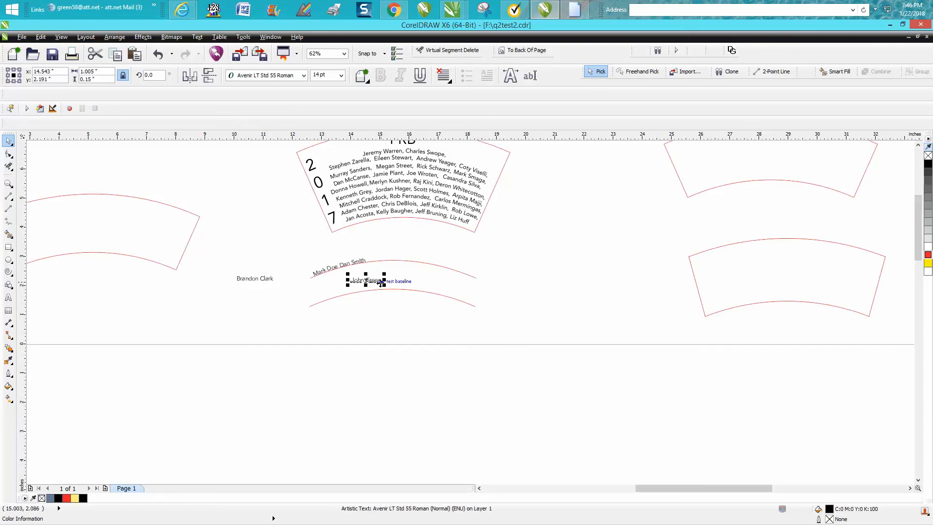
key("alt+t")
key("t")
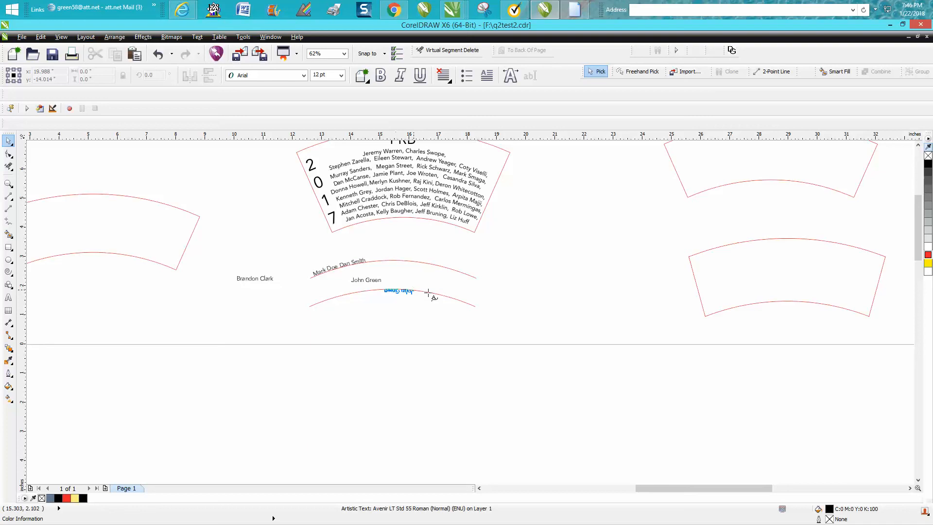
left_click(359, 288)
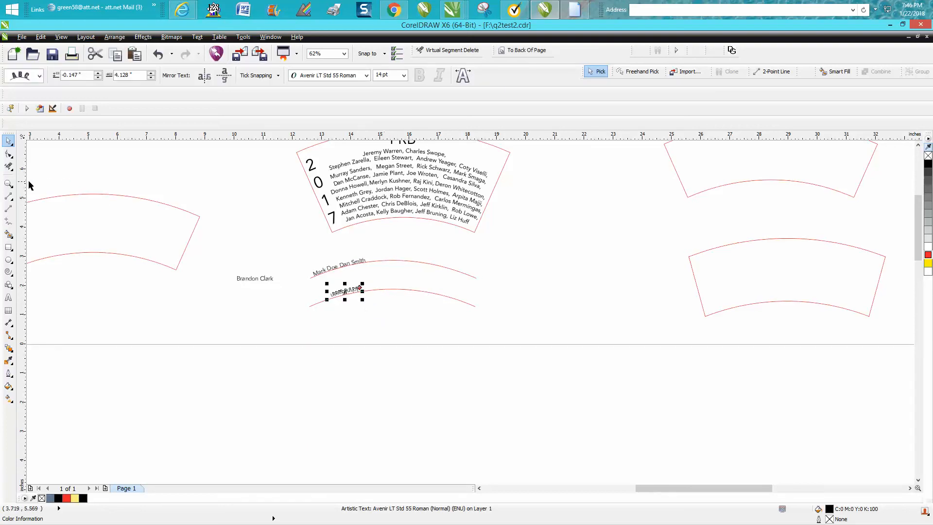
left_click(8, 183)
left_click_drag(284, 259, 433, 327)
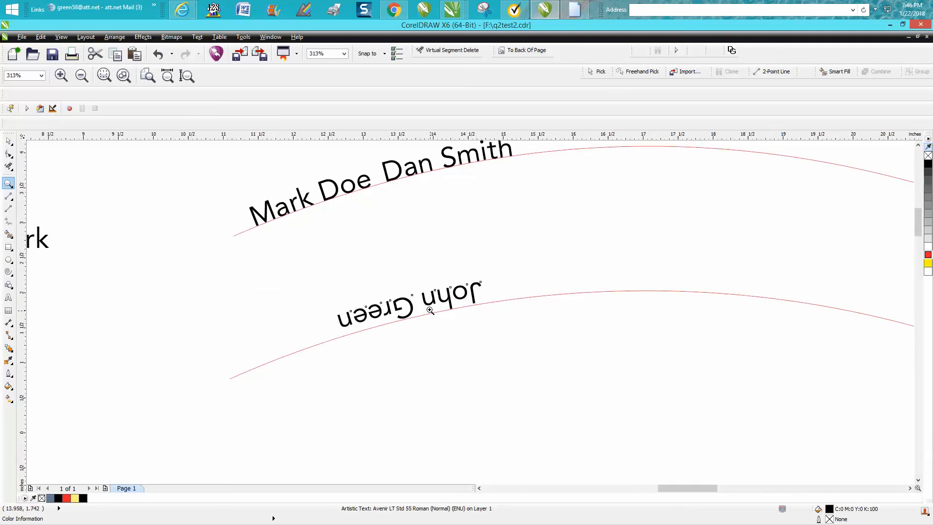
right_click(432, 313)
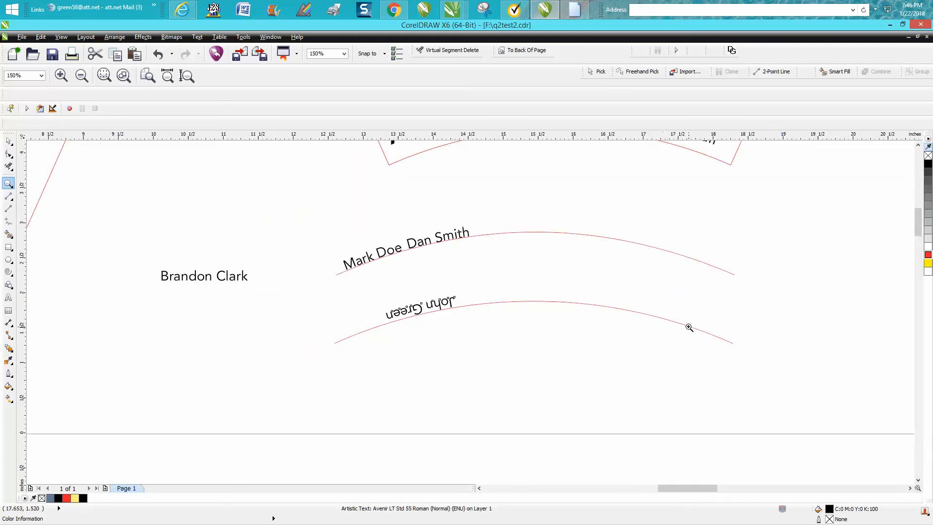